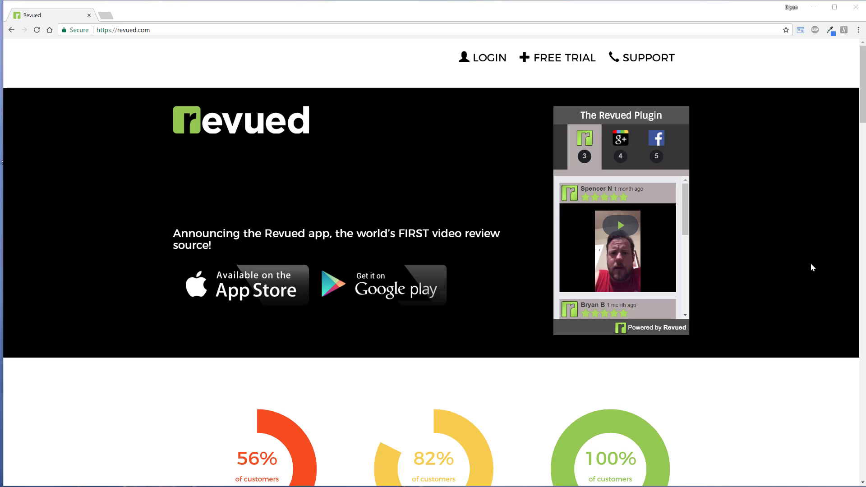
Step: Log in to Revued as revuedsample with the account password and save the login in the browser
{"action": "left_click", "coordinate": [470, 55]}
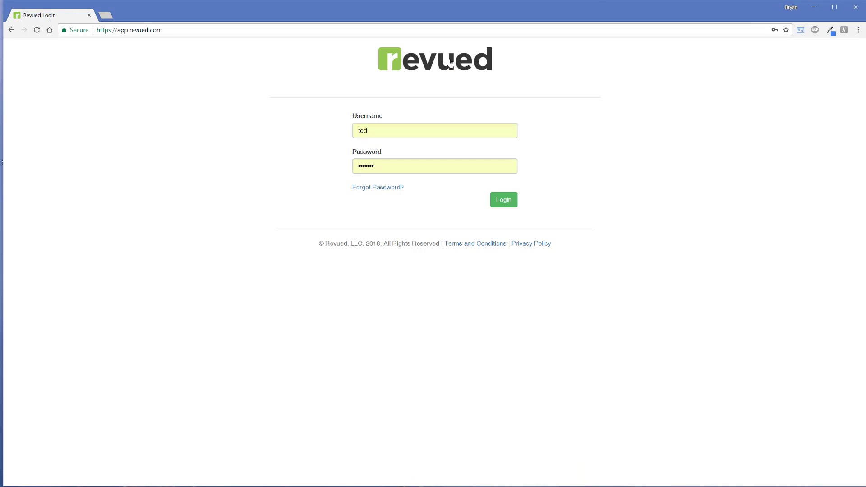
{"action": "double_click", "coordinate": [422, 137]}
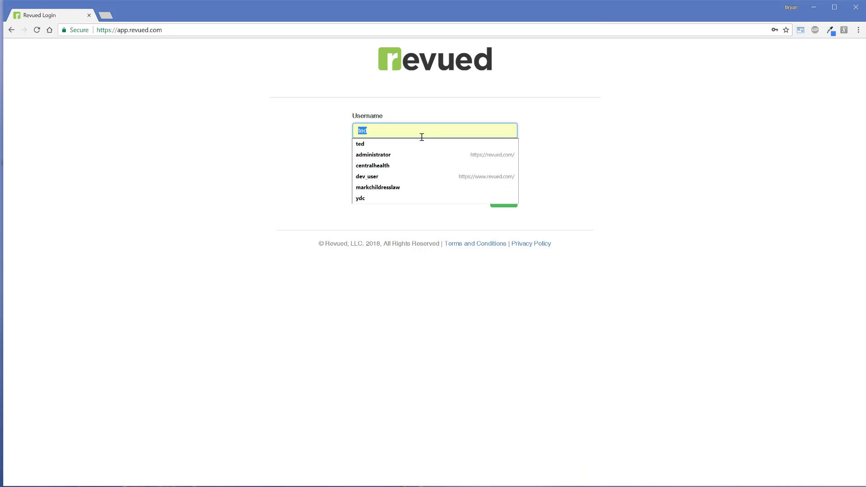
{"action": "type", "text": "revuedsample"}
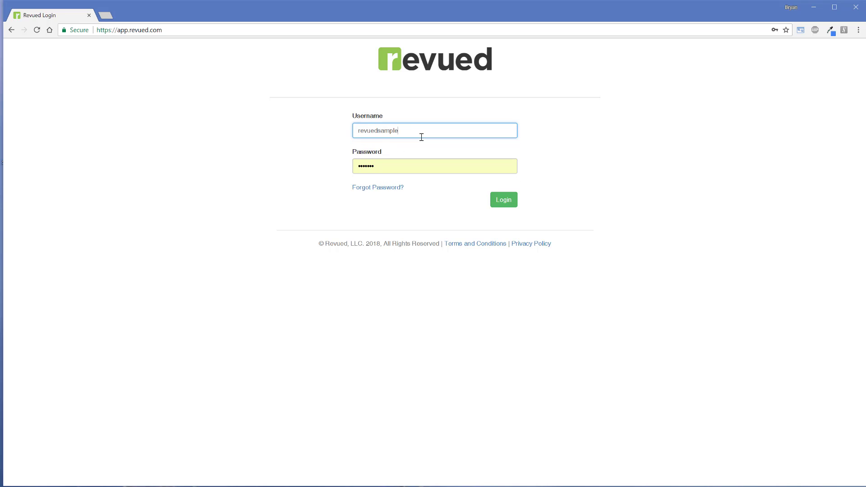
{"action": "key", "text": "Tab"}
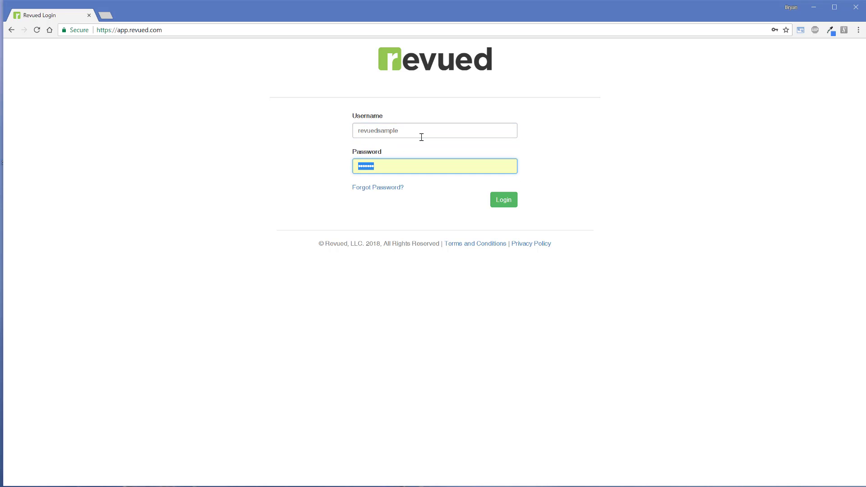
{"action": "type", "text": "r•••"}
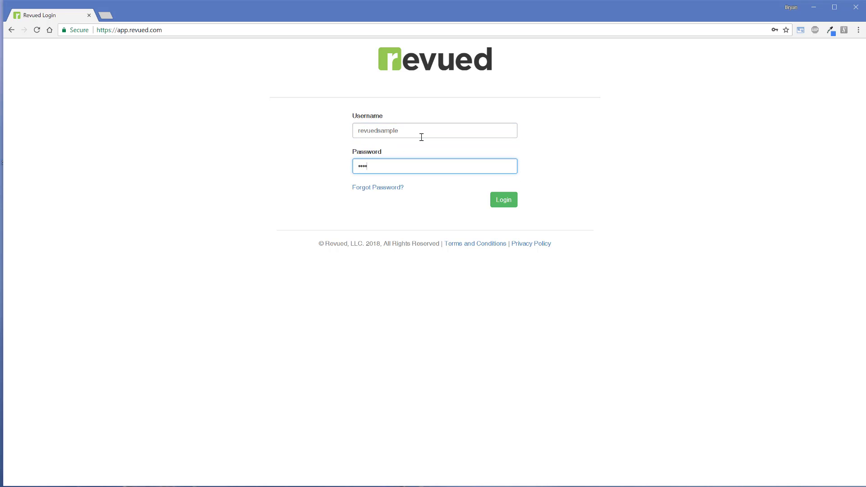
{"action": "type", "text": "•••"}
{"action": "key", "text": "Return"}
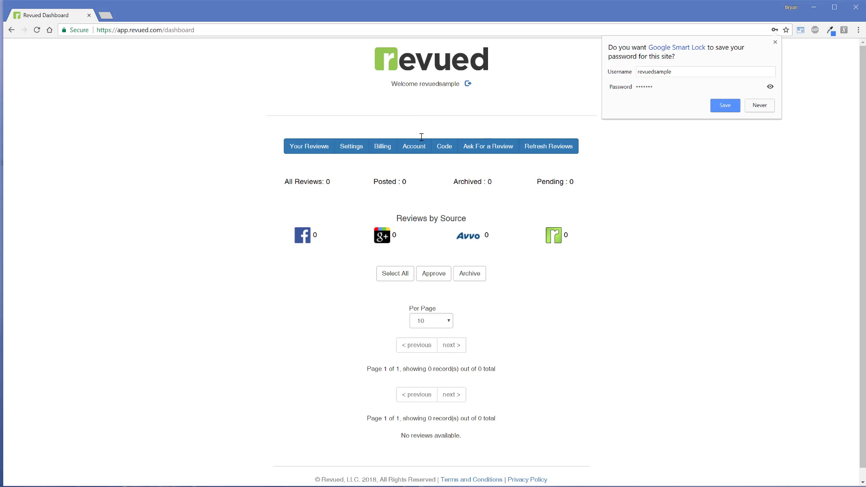
{"action": "left_click", "coordinate": [725, 107]}
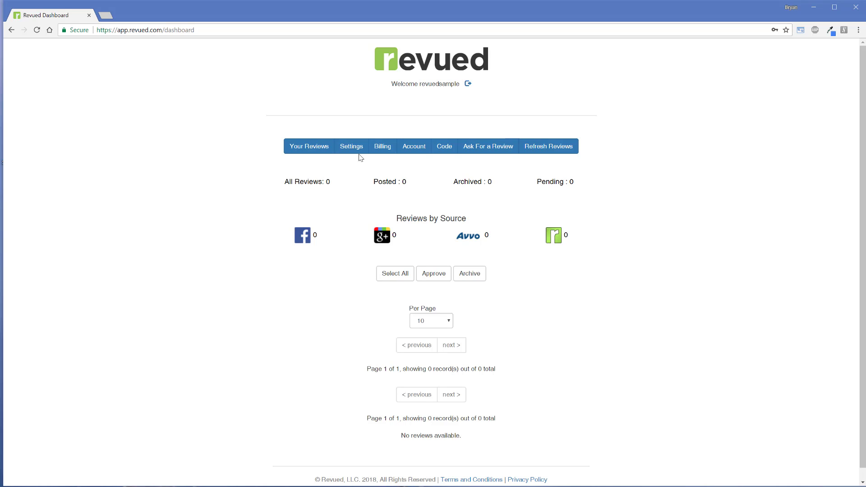
Step: Turn off showing Avvo reviews in the Revued settings and save the settings
{"action": "left_click", "coordinate": [353, 145]}
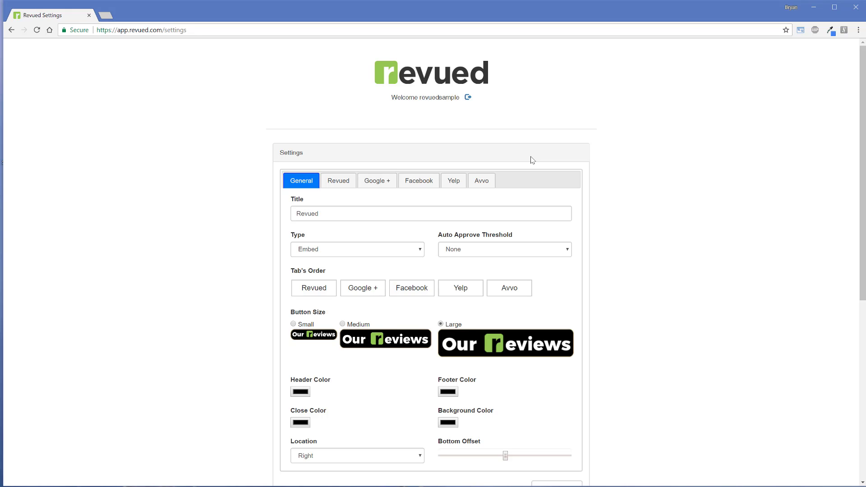
{"action": "left_click", "coordinate": [487, 178]}
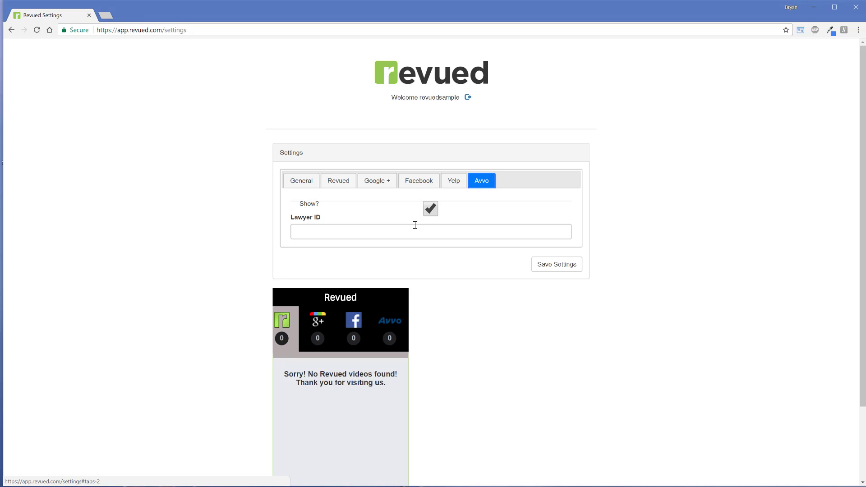
{"action": "left_click", "coordinate": [434, 214]}
{"action": "left_click", "coordinate": [435, 214]}
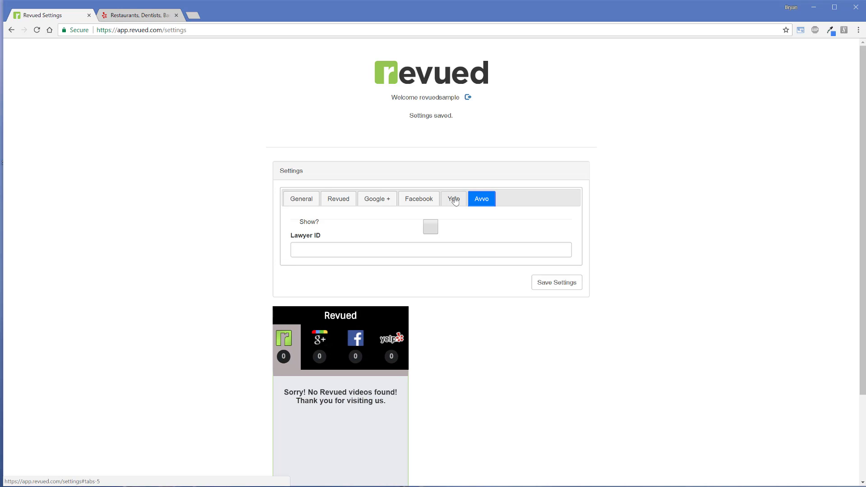
Step: Open the business search in the Yelp settings and set the city to fort worth
{"action": "left_click", "coordinate": [454, 201]}
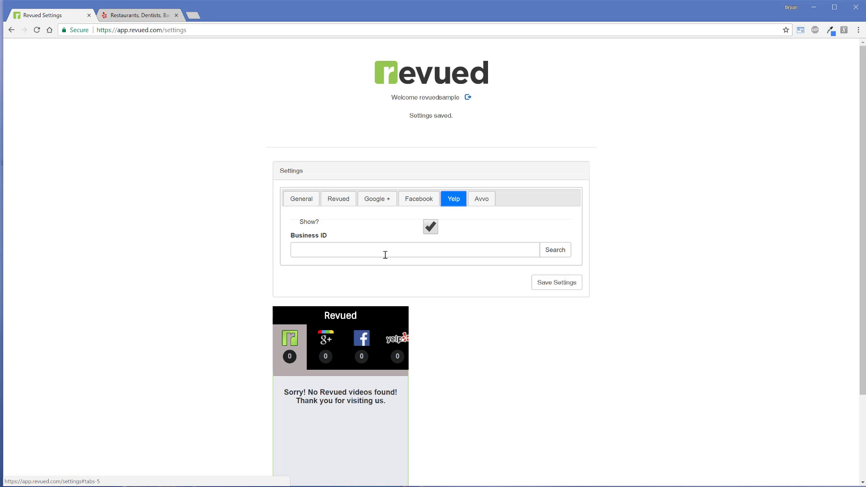
{"action": "left_click", "coordinate": [554, 248]}
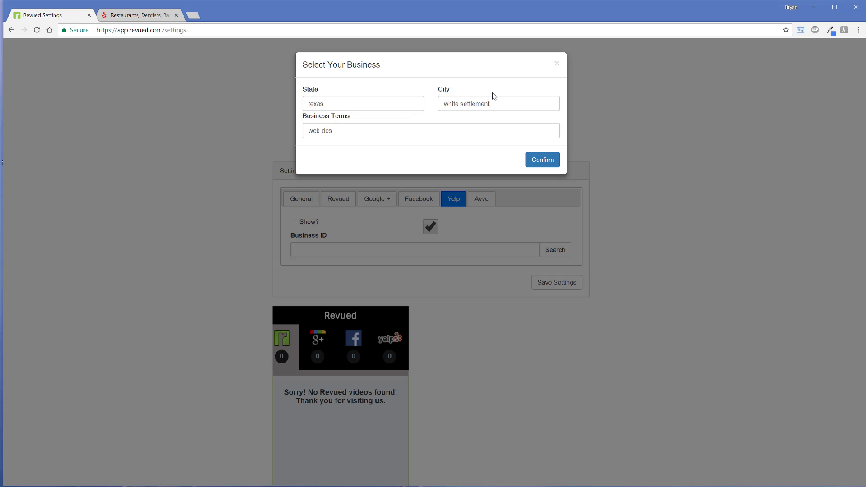
{"action": "left_click_drag", "start_coordinate": [500, 104], "coordinate": [443, 106]}
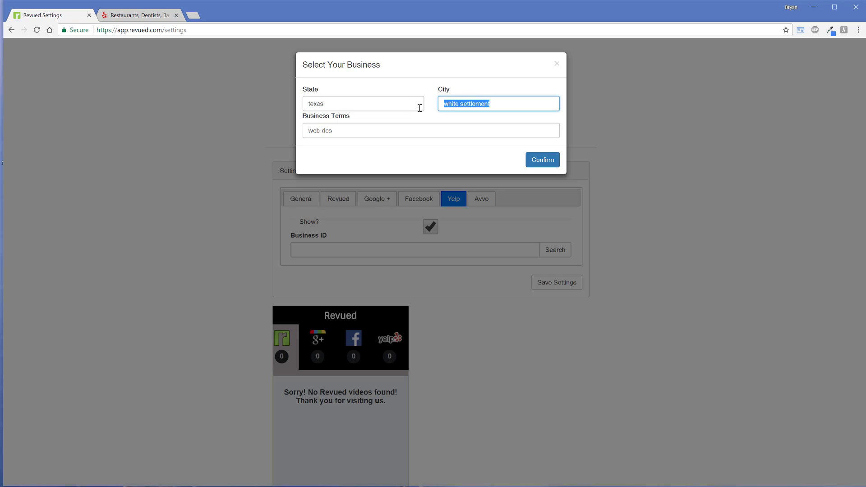
{"action": "type", "text": "fprt"}
{"action": "key", "text": "BackSpace"}
{"action": "key", "text": "BackSpace"}
{"action": "key", "text": "BackSpace"}
{"action": "key", "text": "BackSpace"}
{"action": "type", "text": "fo"}
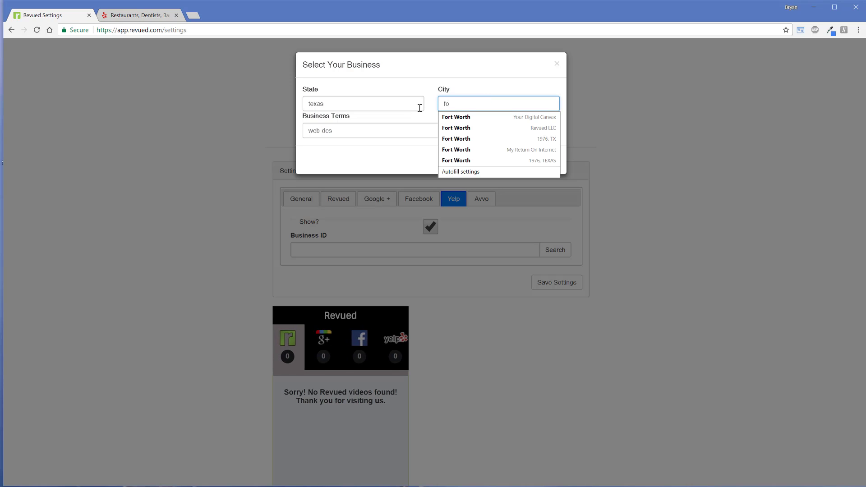
{"action": "type", "text": "rt worth"}
{"action": "key", "text": "Tab"}
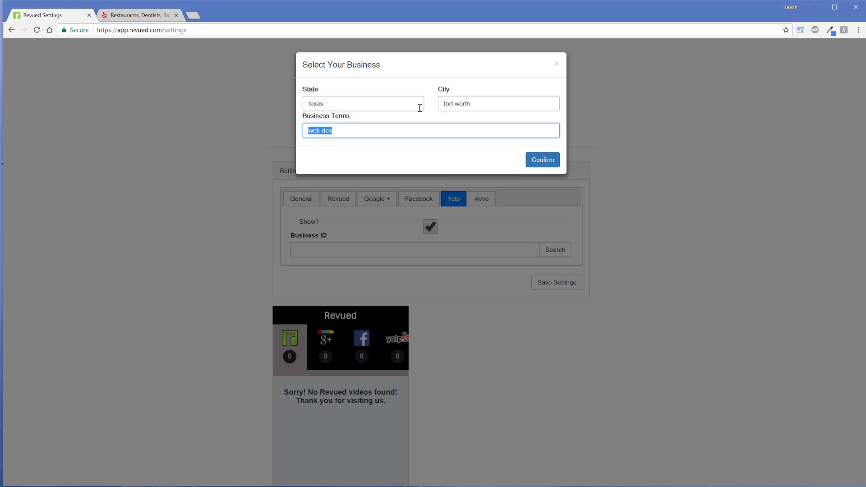
Step: Search the business terms for revued and choose the Revued listing in Fort Worth
{"action": "type", "text": "revued"}
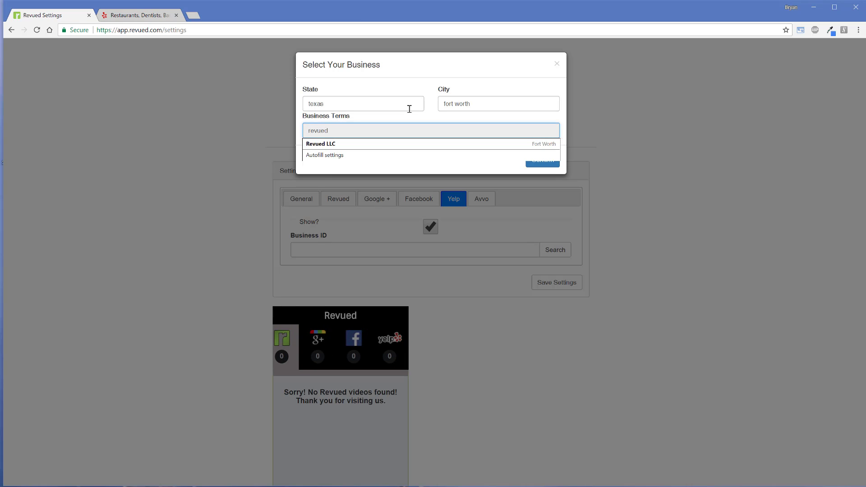
{"action": "scroll", "coordinate": [424, 271], "scroll_direction": "down", "scroll_amount": 3}
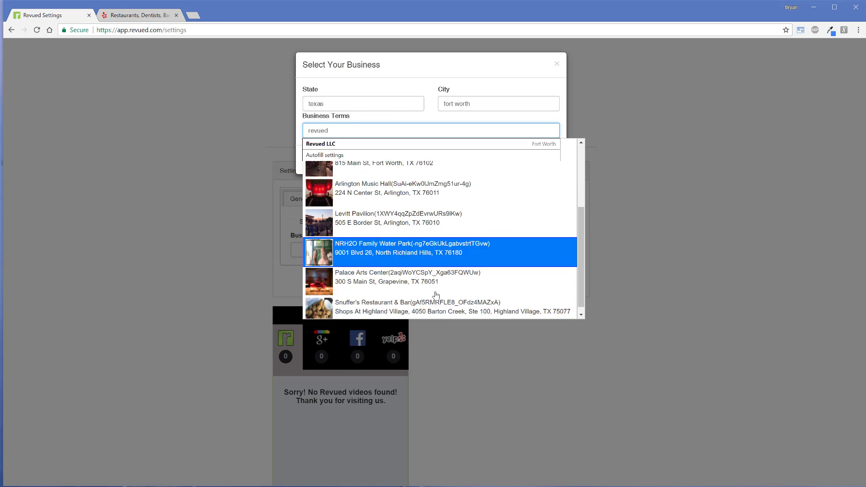
{"action": "scroll", "coordinate": [435, 289], "scroll_direction": "up", "scroll_amount": 3}
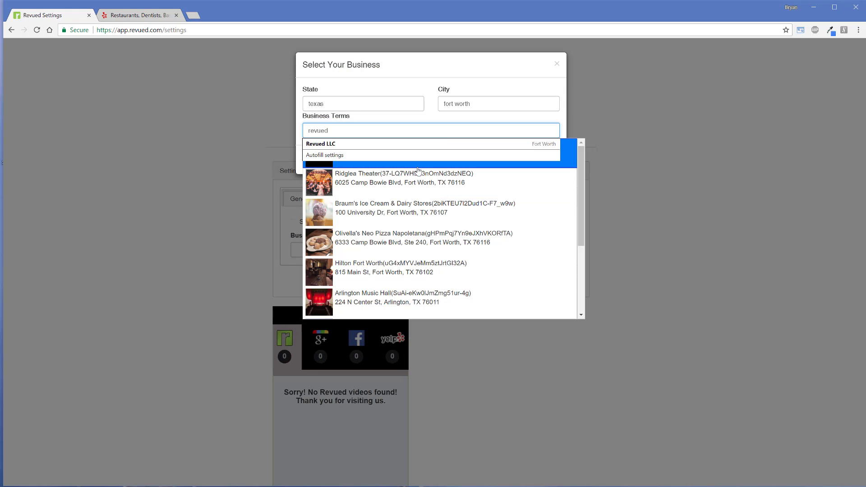
{"action": "left_click", "coordinate": [435, 144]}
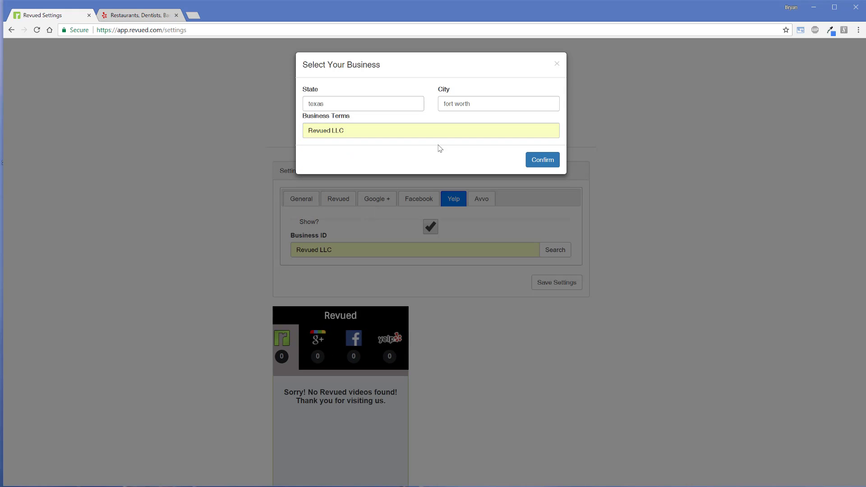
{"action": "left_click", "coordinate": [470, 125]}
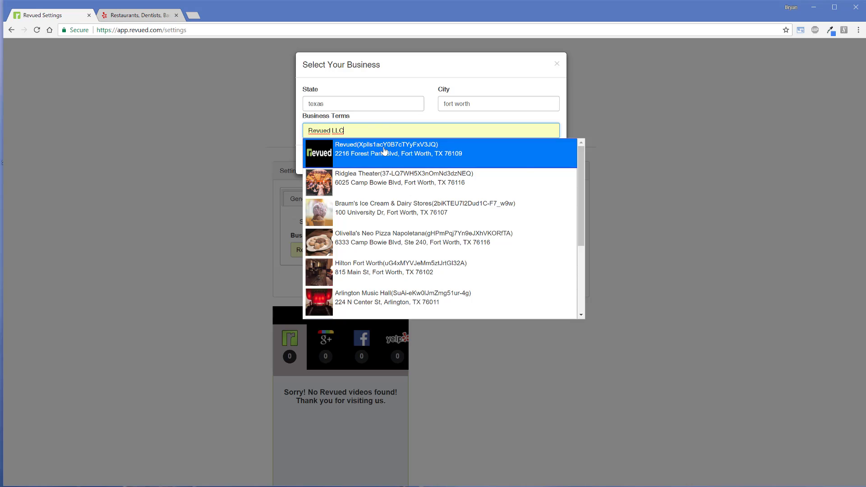
{"action": "left_click", "coordinate": [384, 151]}
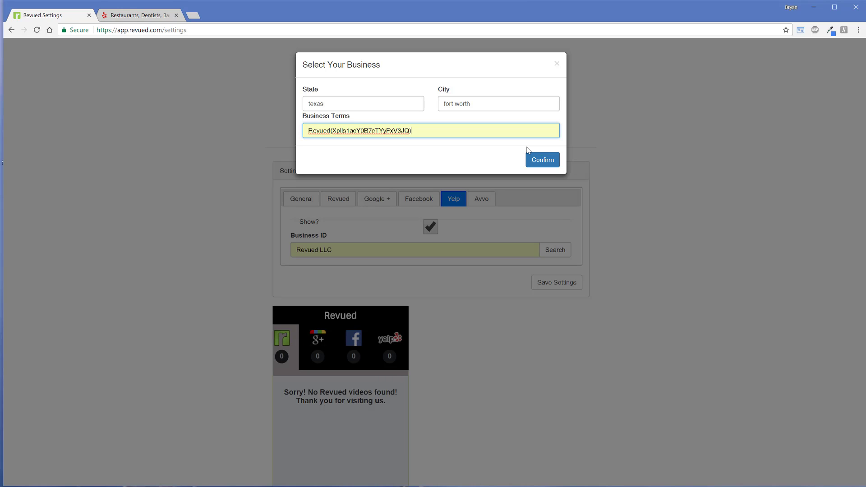
Step: Replace the business terms with Your Digital Canvas to look for that business among the suggestions
{"action": "left_click_drag", "start_coordinate": [437, 131], "coordinate": [242, 174]}
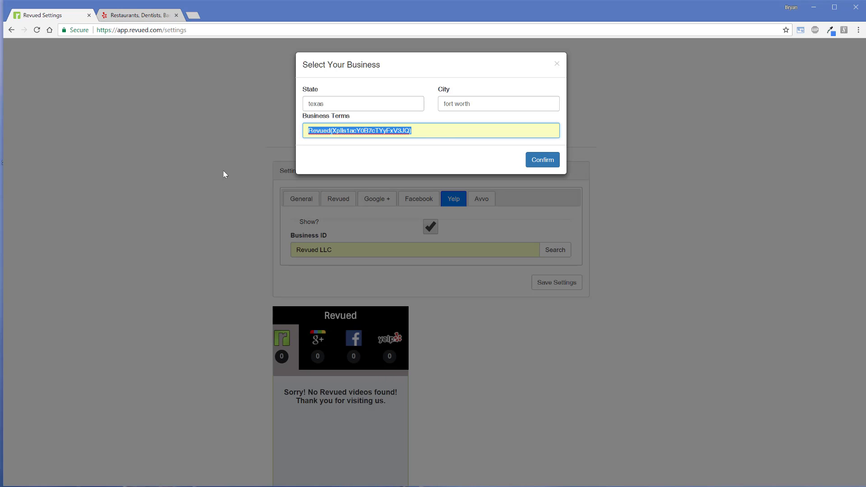
{"action": "type", "text": "You"}
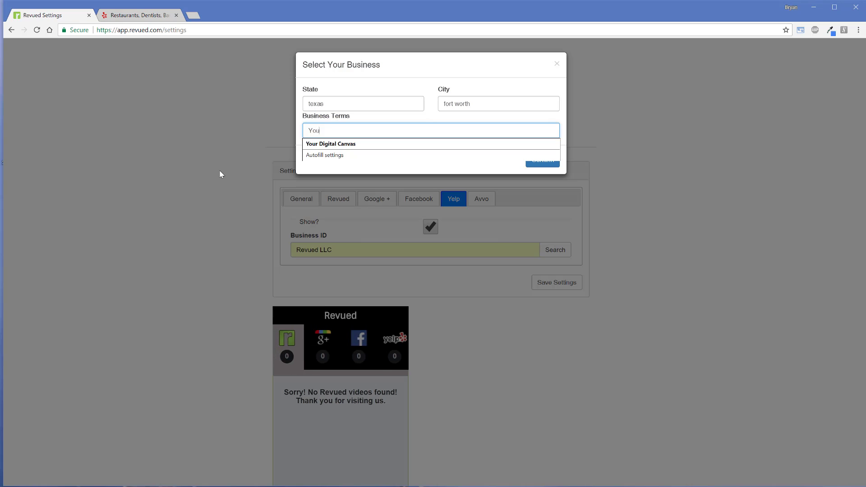
{"action": "type", "text": "r Digital Canvas"}
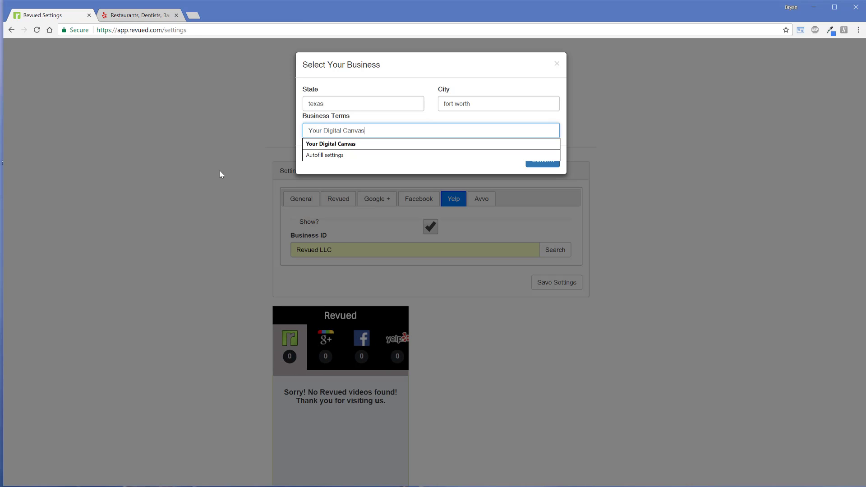
{"action": "left_click", "coordinate": [356, 145]}
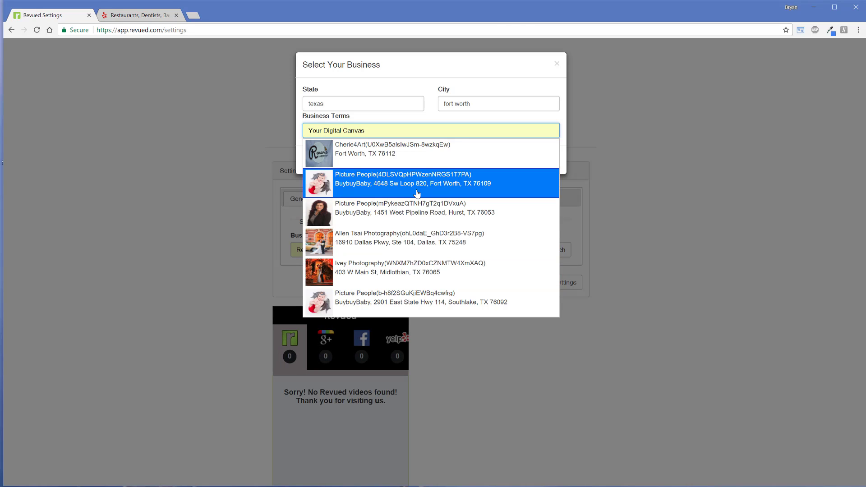
Step: Switch to Yelp, search for your digital canvas near Fort Worth, TX, and open the Your Digital Canvas listing
{"action": "left_click", "coordinate": [151, 15]}
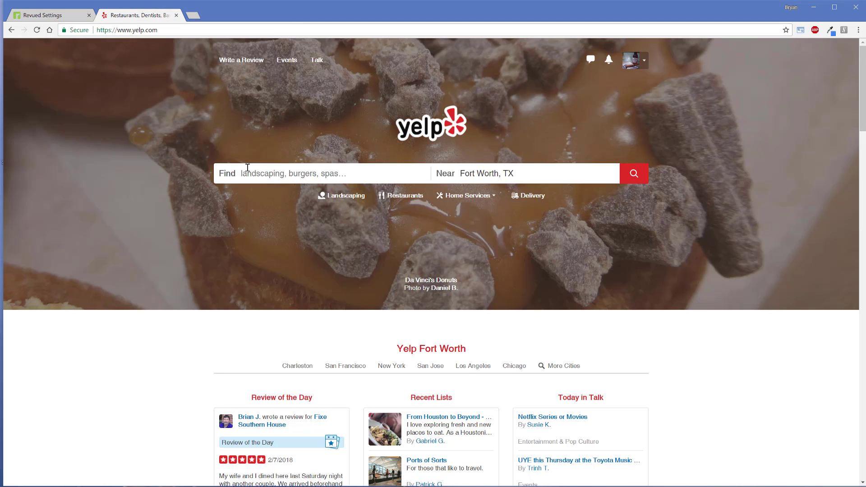
{"action": "left_click", "coordinate": [264, 173]}
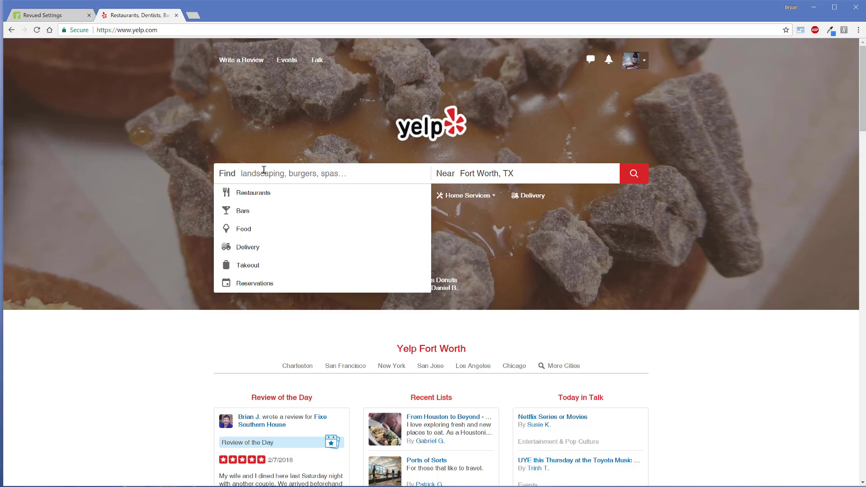
{"action": "type", "text": "your digital canvas"}
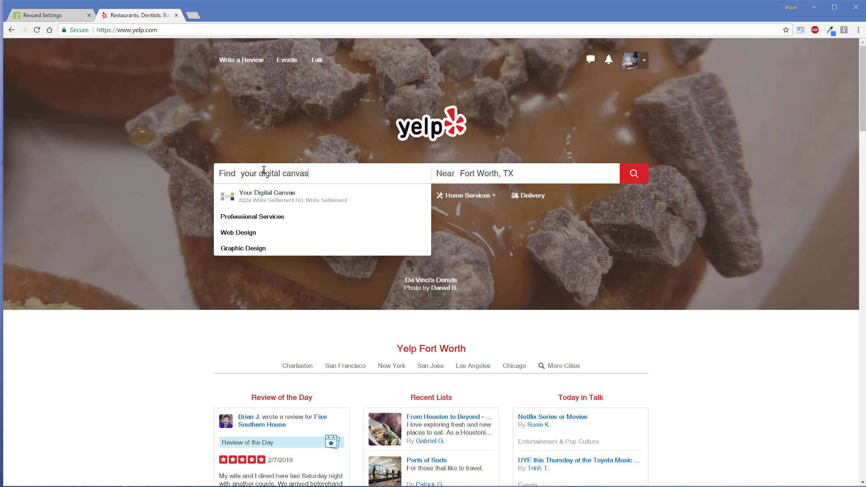
{"action": "key", "text": "Return"}
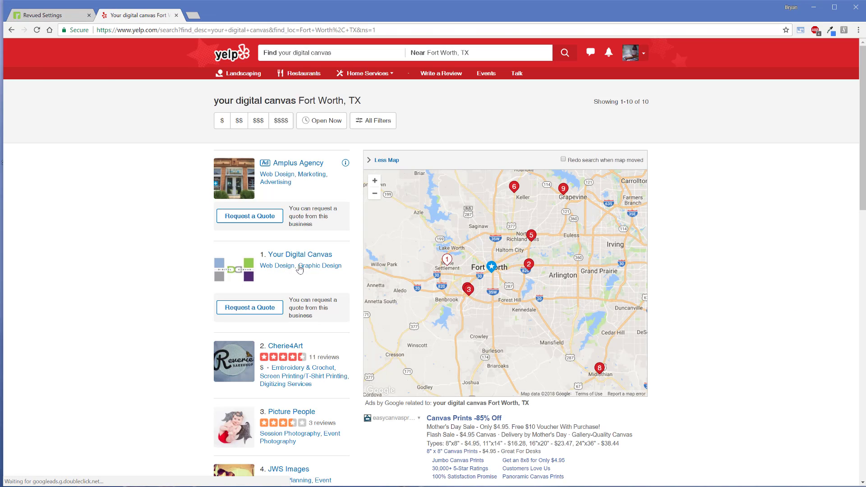
{"action": "left_click", "coordinate": [310, 260]}
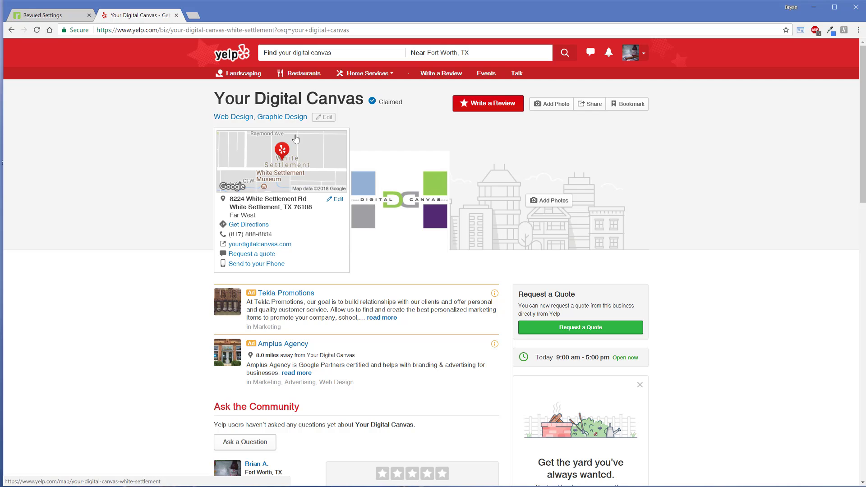
Step: Copy the business identifier your-digital-canvas-white-settlement from the Yelp listing's web address
{"action": "left_click_drag", "start_coordinate": [275, 33], "coordinate": [172, 33]}
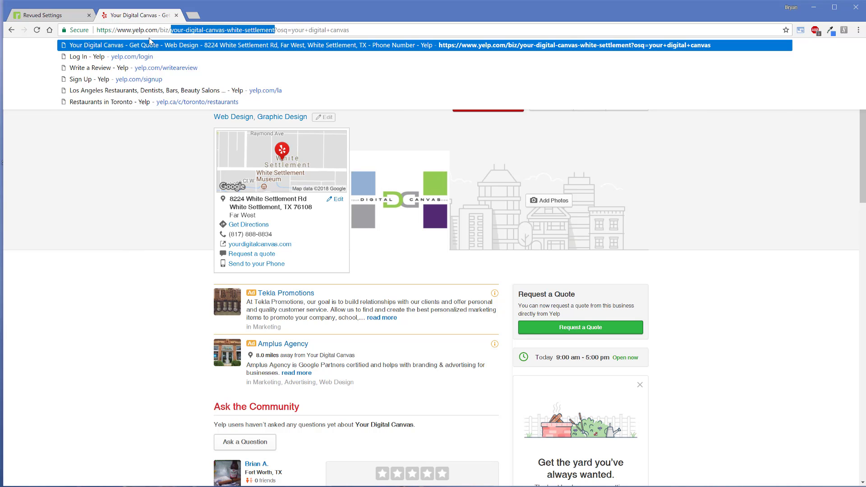
{"action": "right_click", "coordinate": [263, 34]}
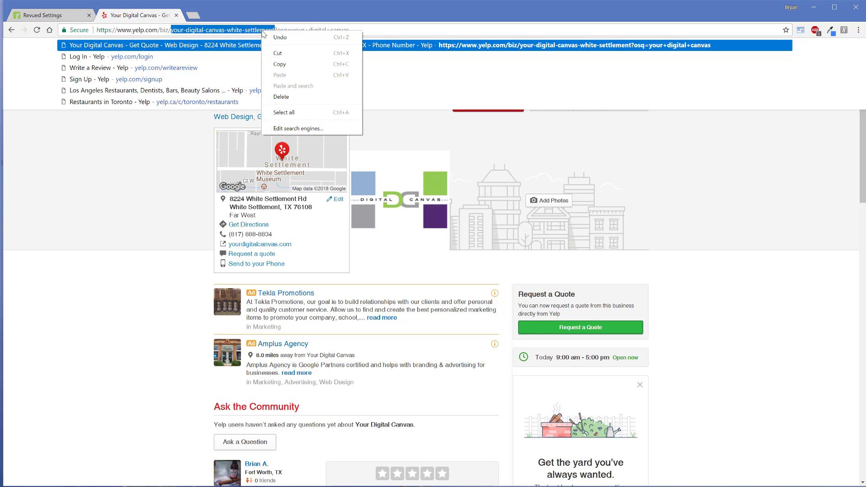
{"action": "left_click", "coordinate": [284, 69]}
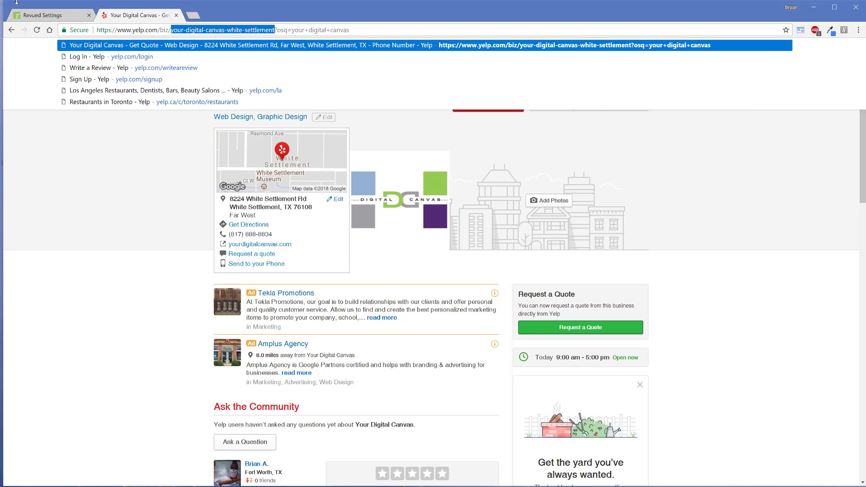
Step: Return to the Revued settings and confirm the business selection
{"action": "left_click", "coordinate": [48, 15]}
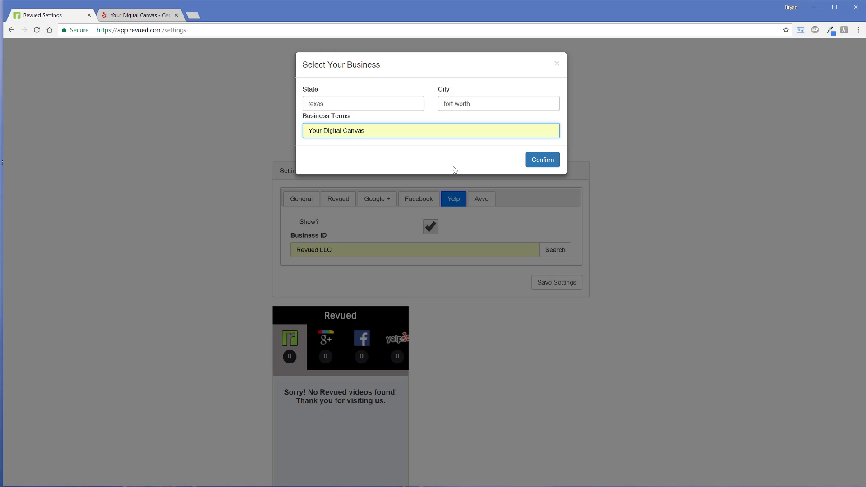
{"action": "left_click", "coordinate": [533, 157]}
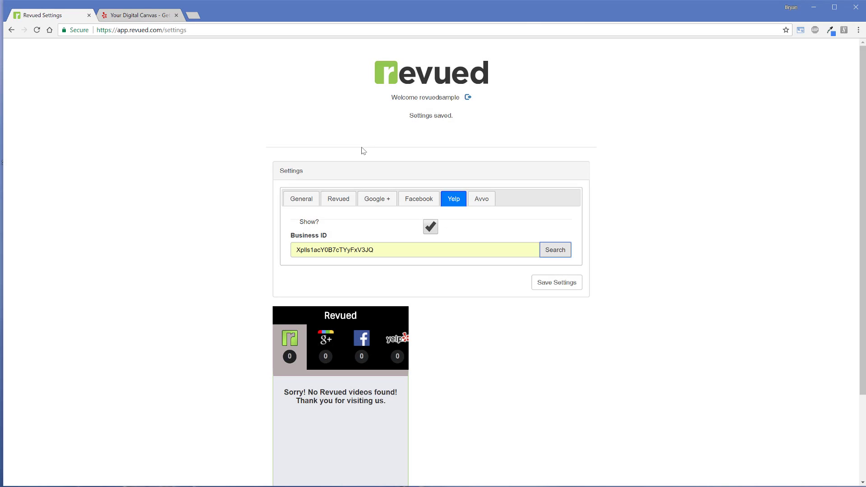
Step: Replace the Yelp business ID with your-digital-canvas-white-settlement and save the settings
{"action": "double_click", "coordinate": [388, 250]}
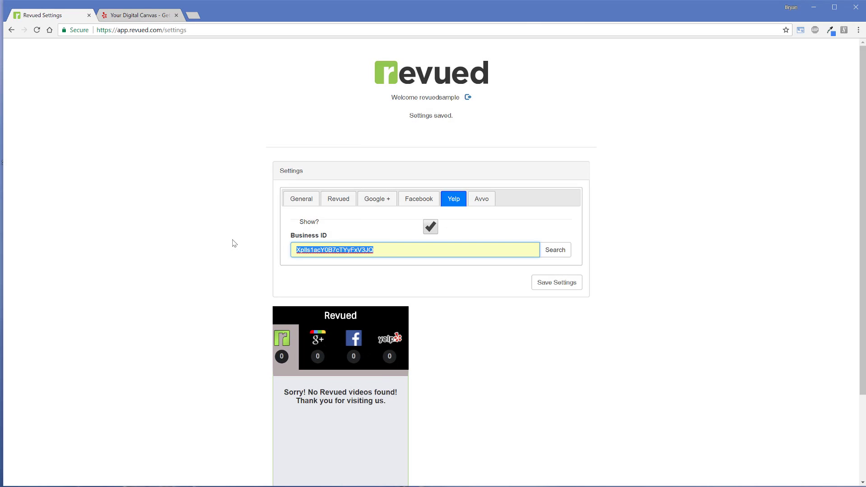
{"action": "key", "text": "ctrl+v"}
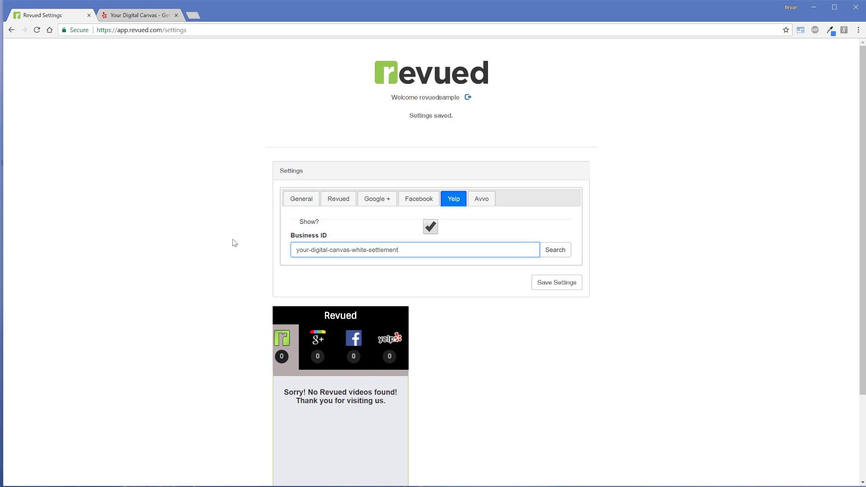
{"action": "left_click", "coordinate": [543, 285]}
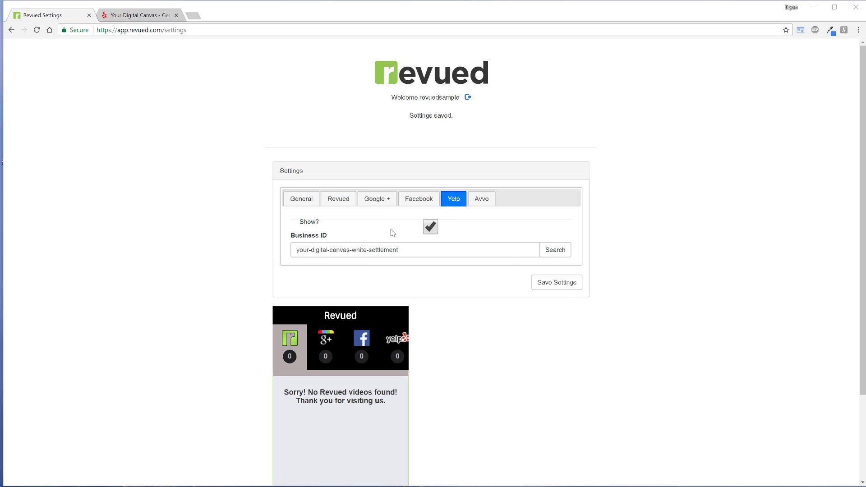
Step: Switch to Yelp, search for revued near Fort Worth, TX, and open the Revued business listing
{"action": "left_click", "coordinate": [419, 252]}
{"action": "key", "text": "ctrl+a"}
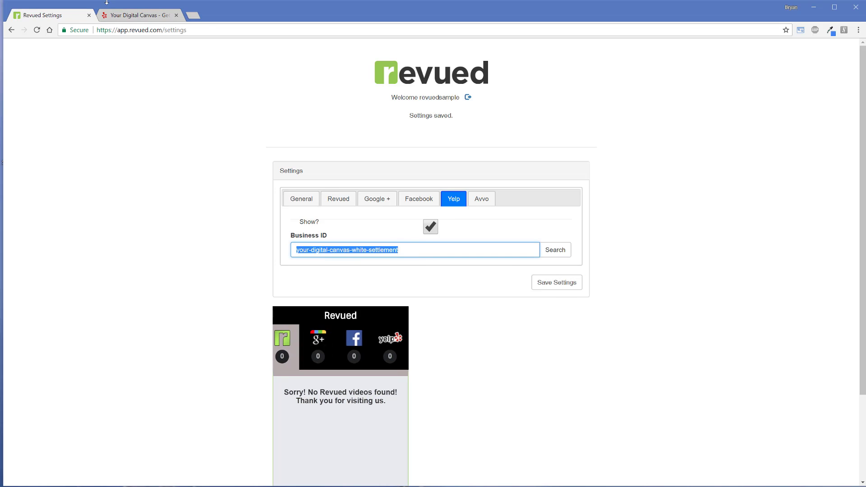
{"action": "left_click", "coordinate": [124, 14]}
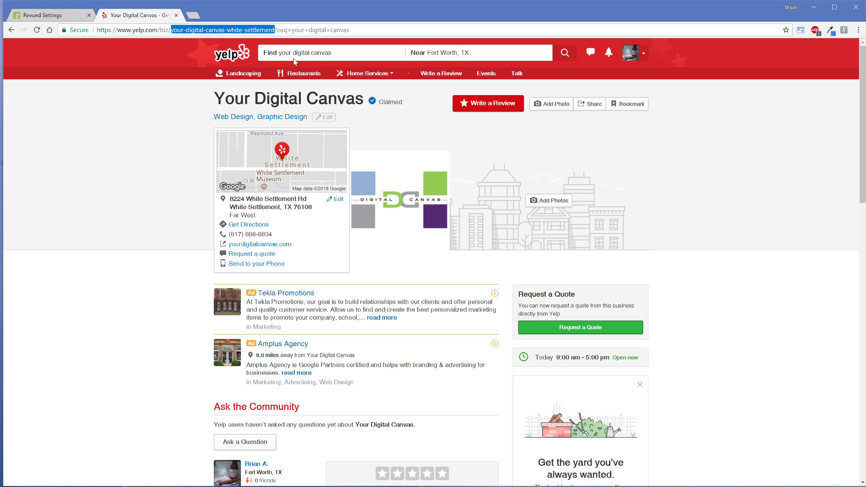
{"action": "left_click", "coordinate": [231, 50]}
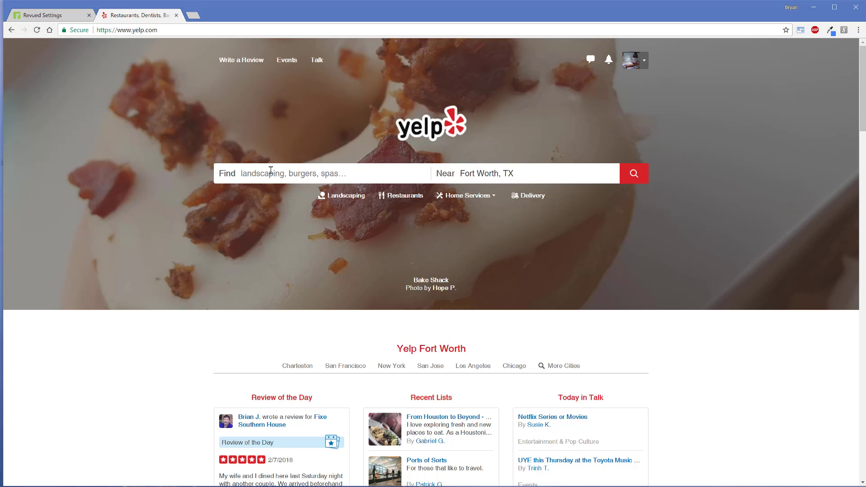
{"action": "left_click", "coordinate": [270, 173]}
{"action": "type", "text": "re"}
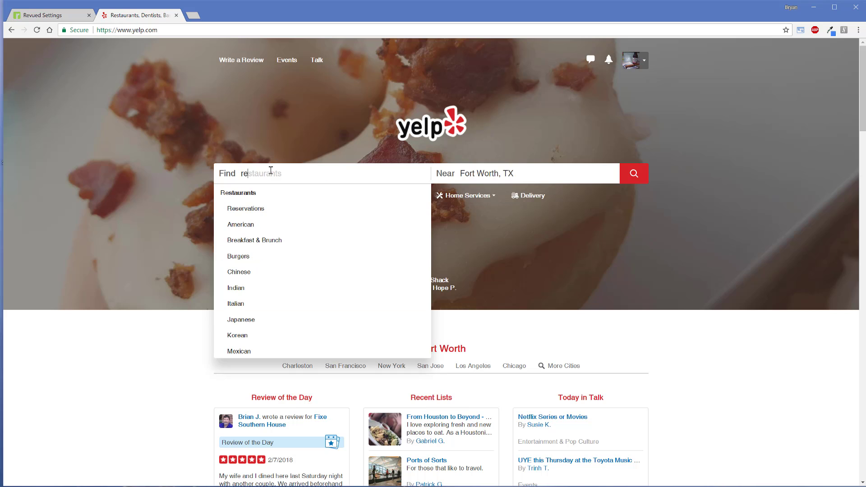
{"action": "type", "text": "vued"}
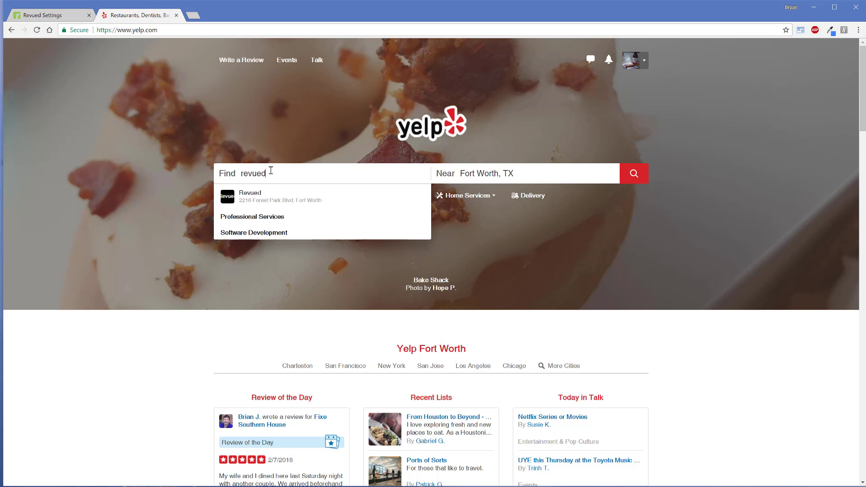
{"action": "left_click", "coordinate": [329, 196]}
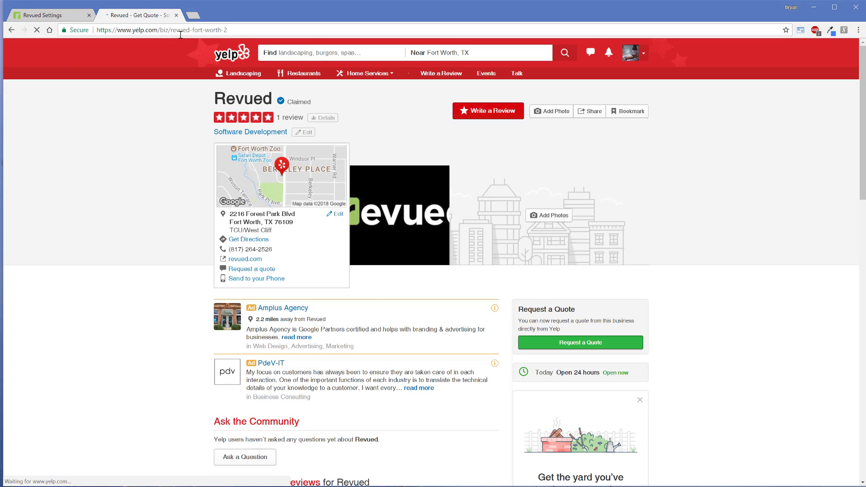
Step: Copy the business identifier revued-fort-worth-2 from the Yelp listing's web address
{"action": "left_click_drag", "start_coordinate": [171, 30], "coordinate": [228, 30]}
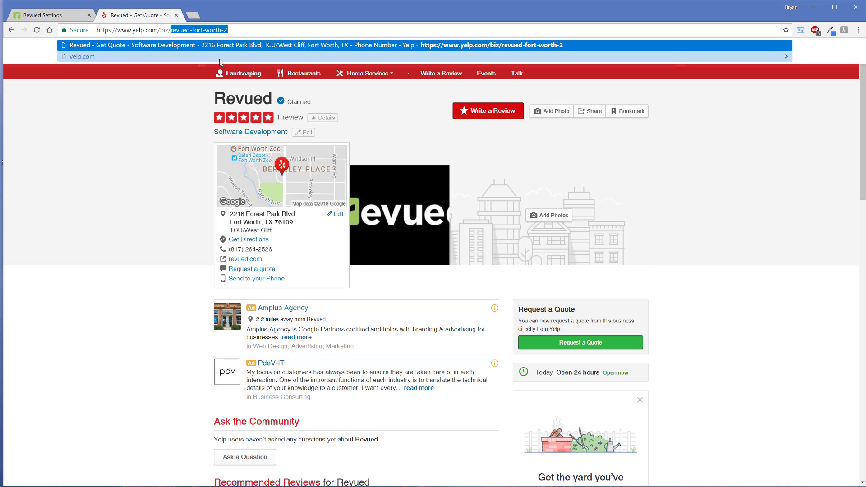
{"action": "right_click", "coordinate": [217, 29]}
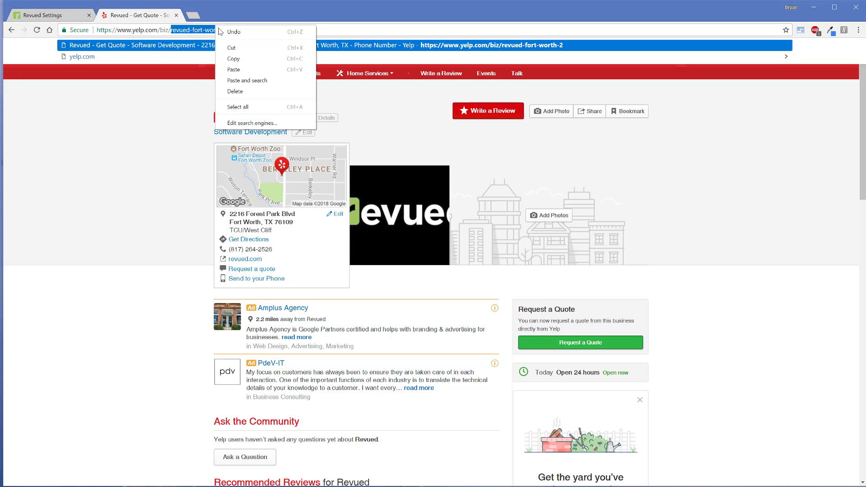
{"action": "left_click", "coordinate": [234, 59]}
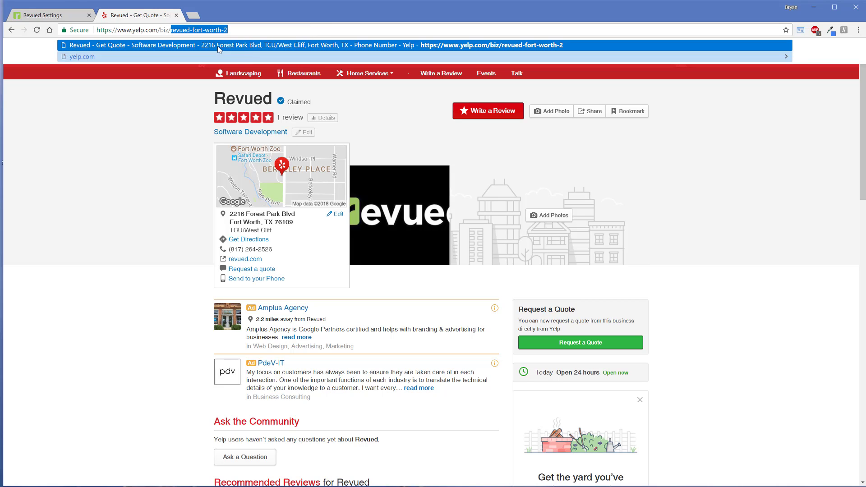
Step: Return to the Revued settings, set the Yelp business ID to revued-fort-worth-2, and save it
{"action": "left_click", "coordinate": [60, 16]}
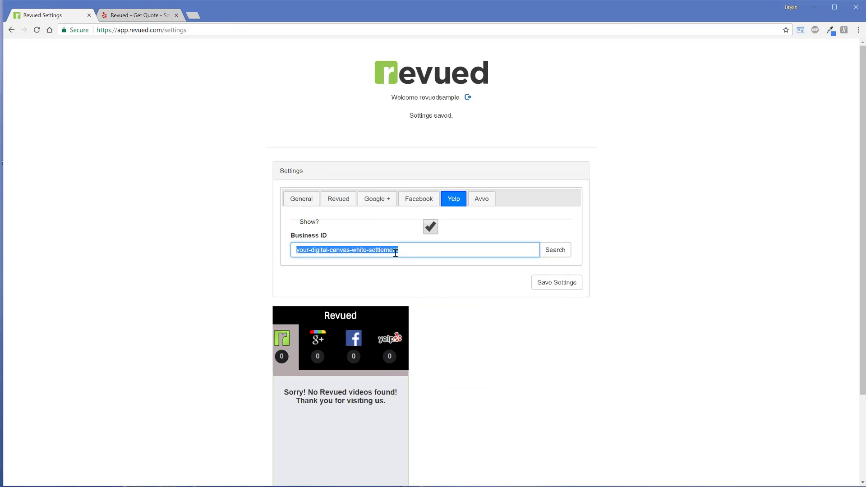
{"action": "right_click", "coordinate": [394, 253]}
{"action": "left_click", "coordinate": [416, 280]}
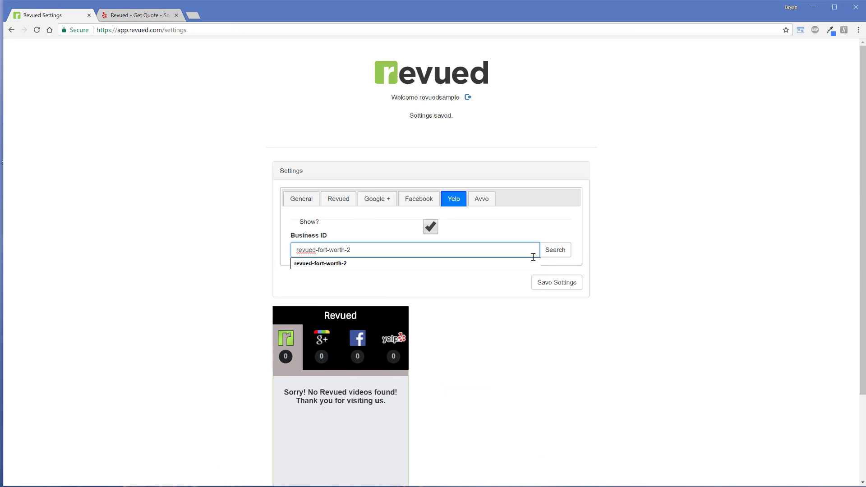
{"action": "left_click", "coordinate": [556, 282]}
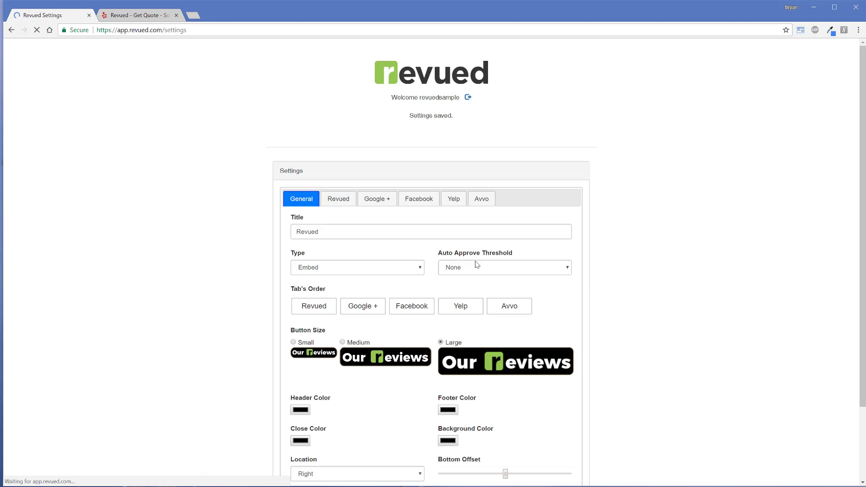
{"action": "left_click", "coordinate": [454, 200]}
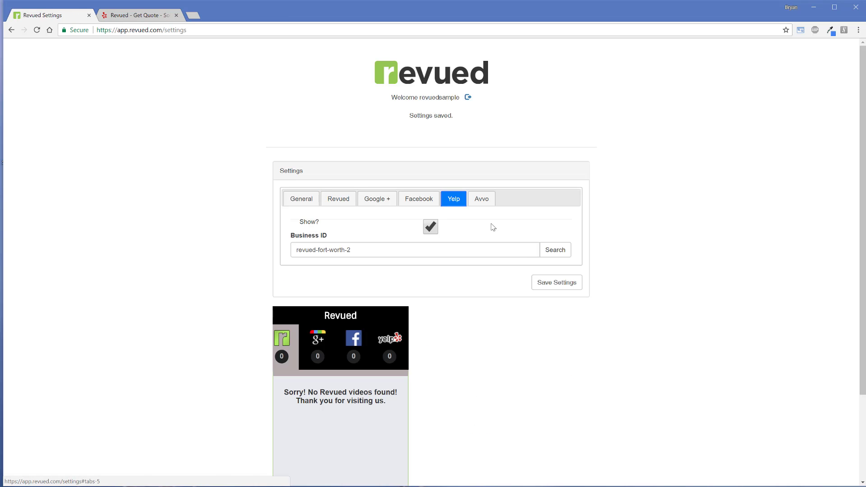
Step: Link the Facebook account, choose Revued, LLC as the Facebook page title, and save the settings
{"action": "left_click", "coordinate": [428, 200]}
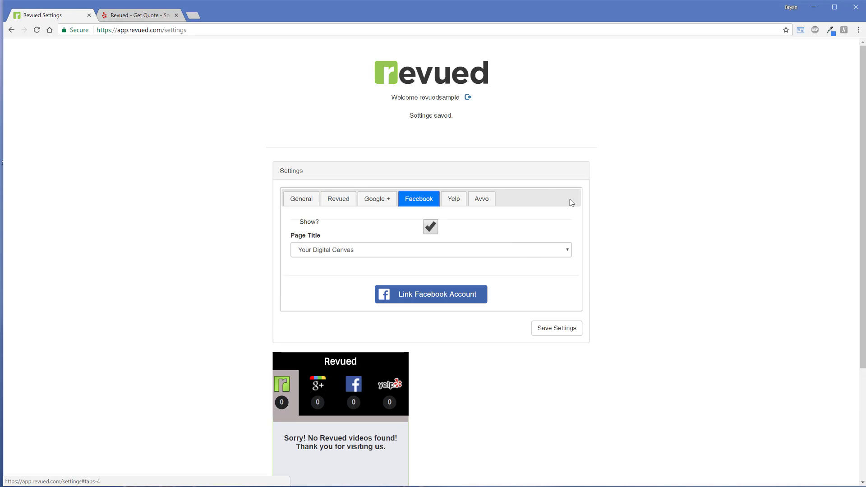
{"action": "left_click", "coordinate": [419, 294]}
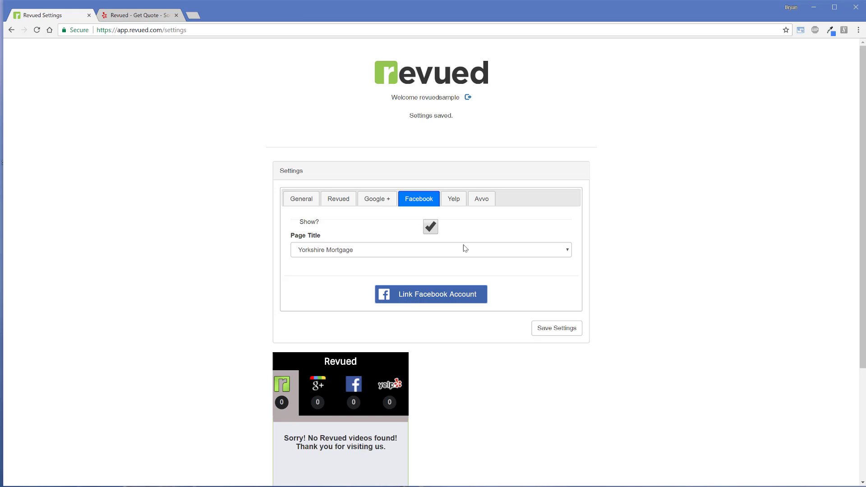
{"action": "left_click", "coordinate": [567, 250]}
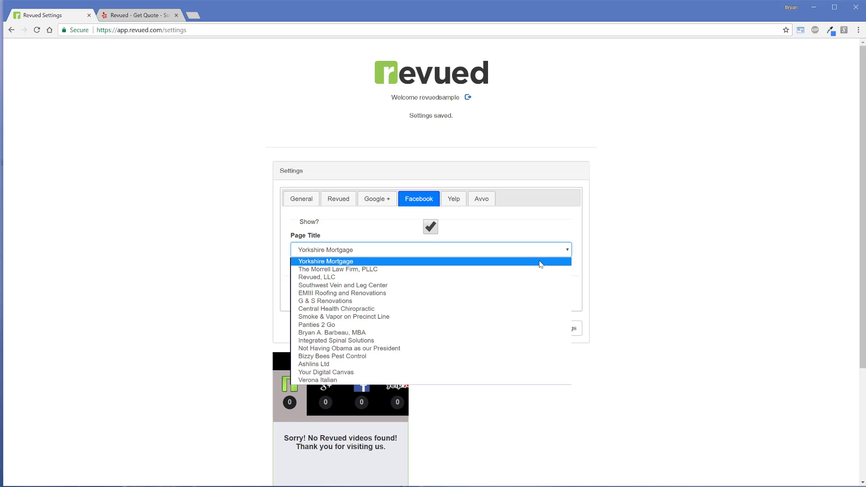
{"action": "left_click", "coordinate": [333, 262]}
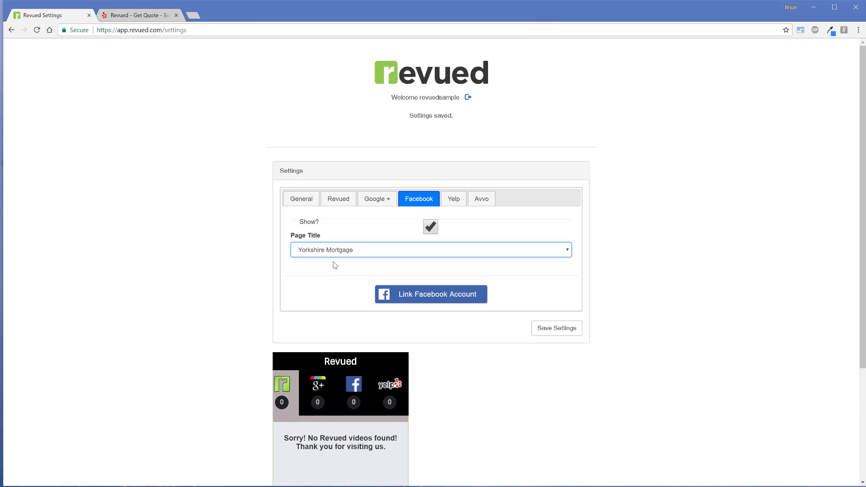
{"action": "left_click", "coordinate": [568, 250]}
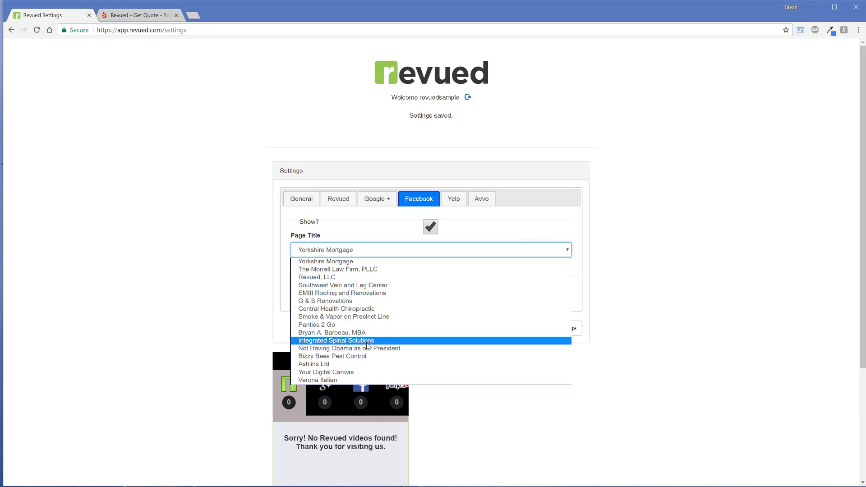
{"action": "left_click", "coordinate": [352, 280]}
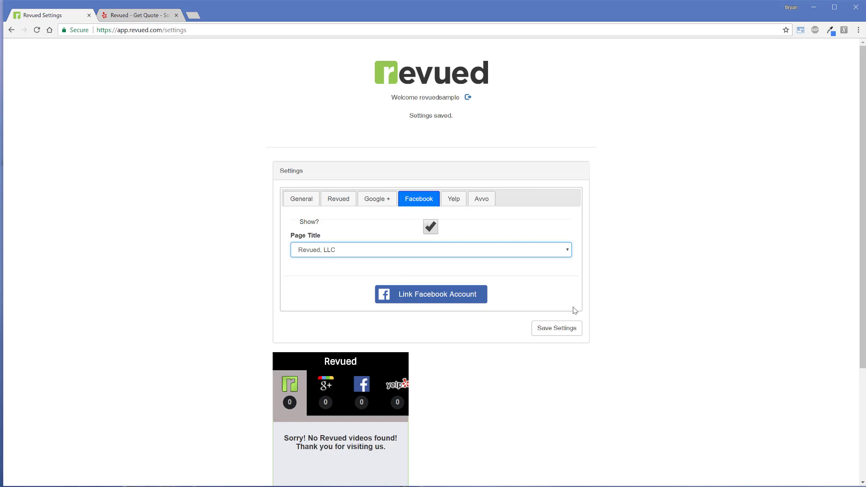
{"action": "left_click", "coordinate": [572, 325]}
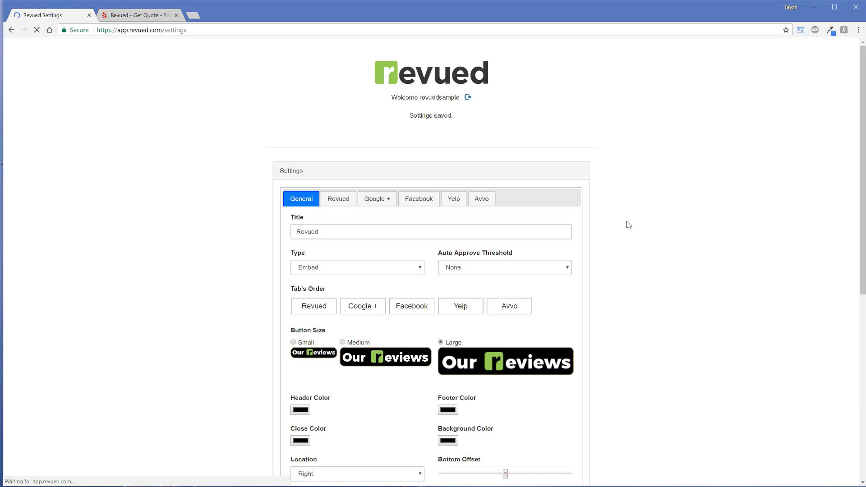
Step: Set the Google + place name to the Revued llc location in Fort Worth, TX, and save the settings
{"action": "left_click", "coordinate": [370, 201]}
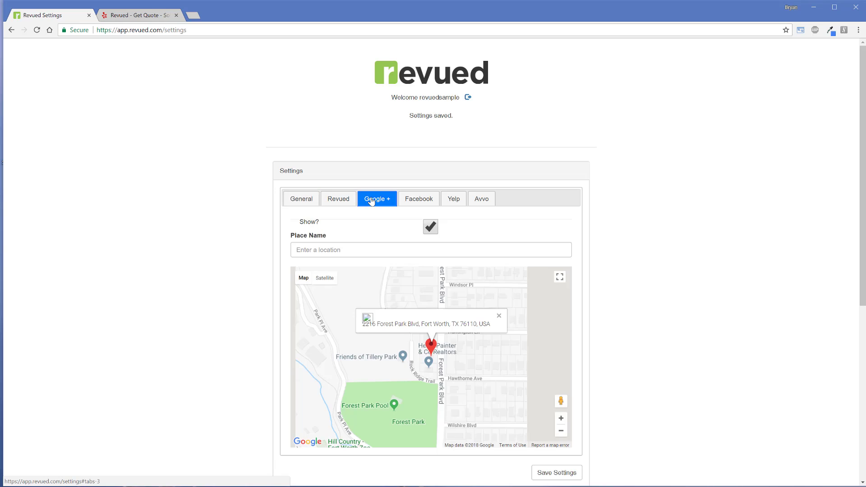
{"action": "left_click", "coordinate": [517, 249]}
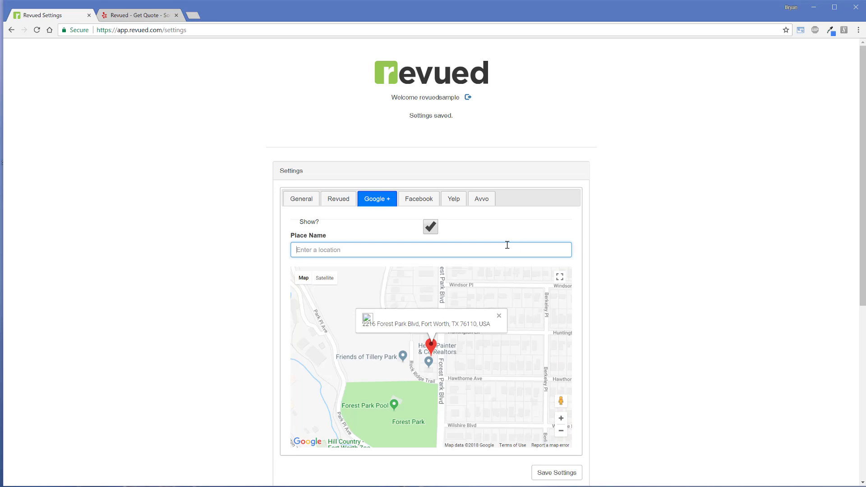
{"action": "type", "text": "revued"}
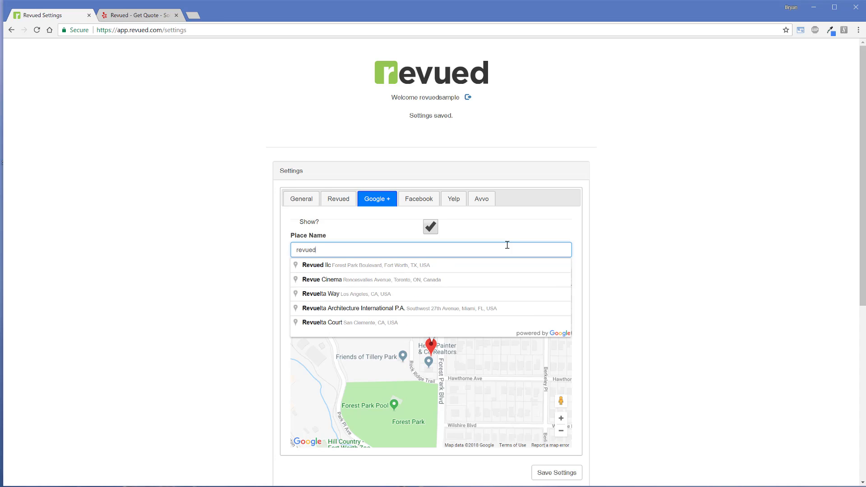
{"action": "left_click", "coordinate": [416, 270]}
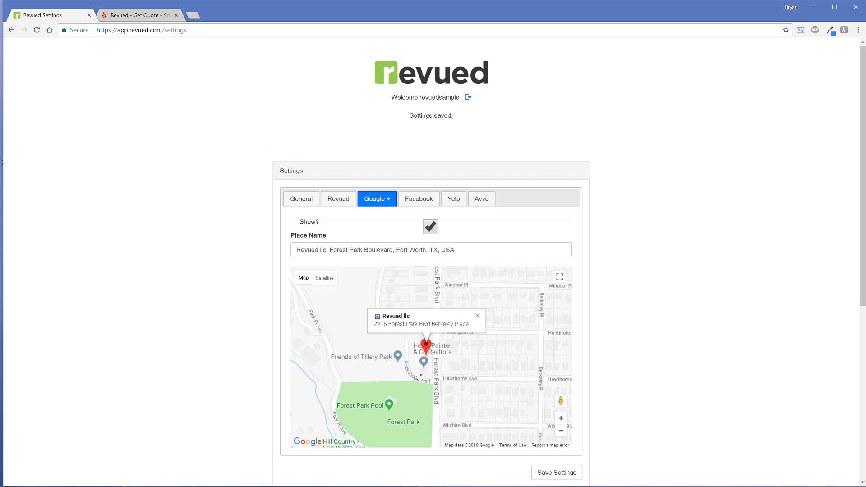
{"action": "left_click", "coordinate": [549, 471]}
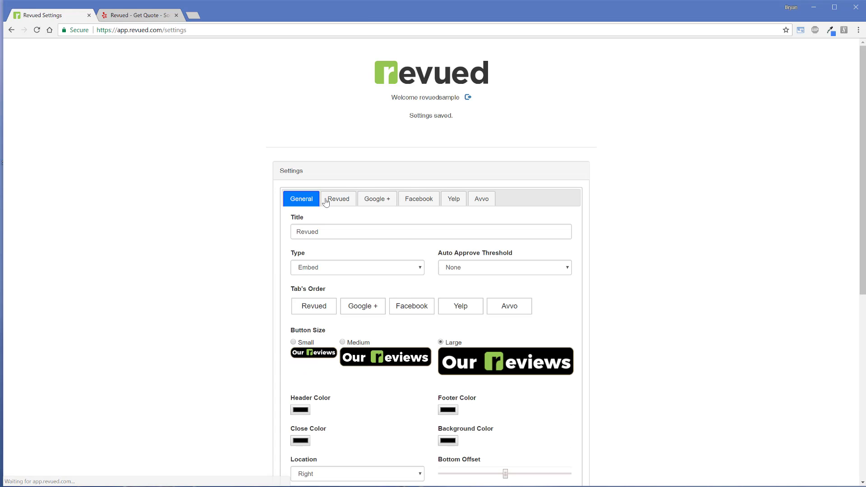
Step: Open the Revued review source settings and save them with Show enabled
{"action": "left_click", "coordinate": [339, 202]}
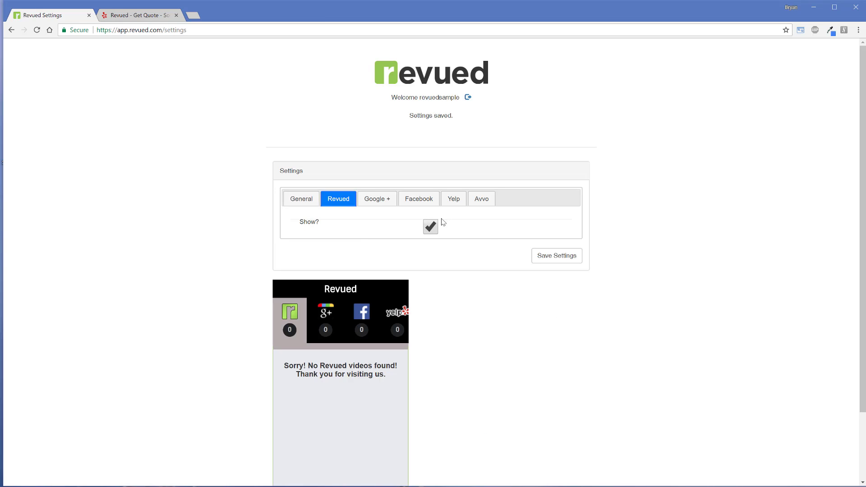
{"action": "left_click", "coordinate": [540, 254]}
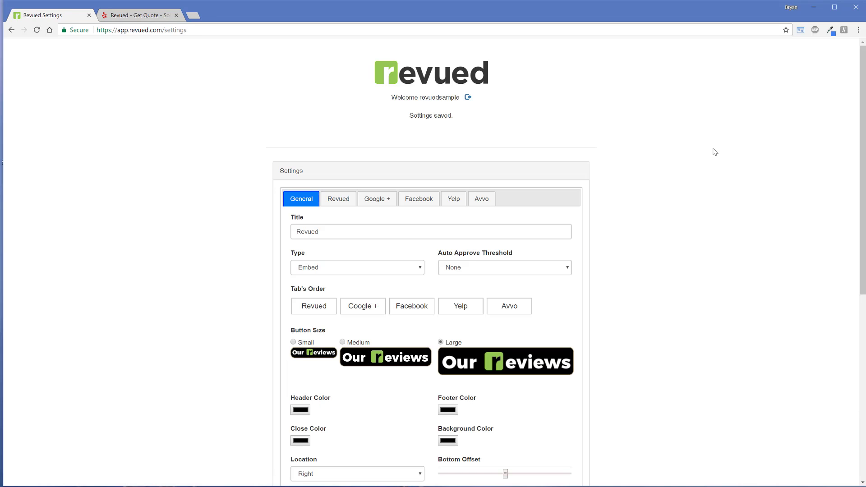
Step: Go to the Revued dashboard and refresh the reviews, confirming the manual fetch
{"action": "scroll", "coordinate": [595, 216], "scroll_direction": "down", "scroll_amount": 5}
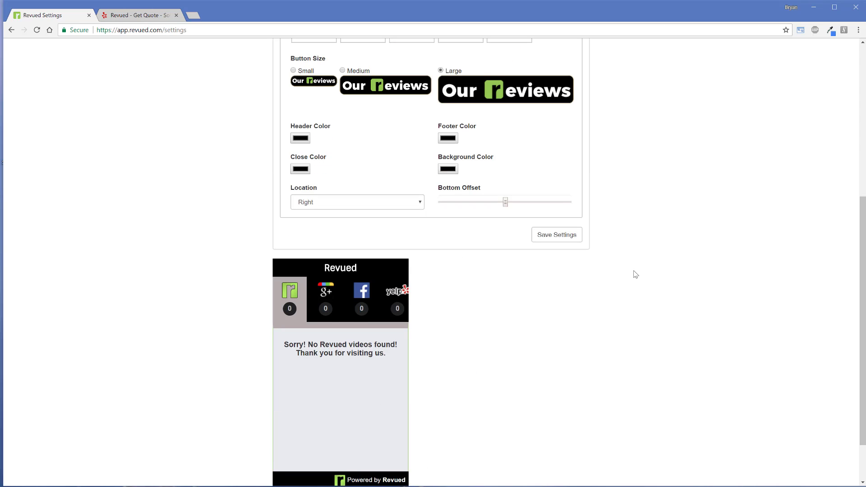
{"action": "scroll", "coordinate": [634, 272], "scroll_direction": "up", "scroll_amount": 5}
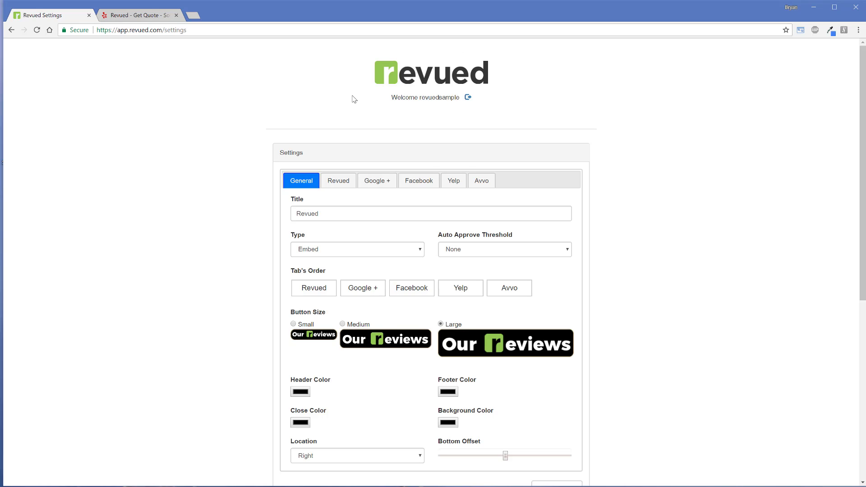
{"action": "left_click", "coordinate": [415, 69]}
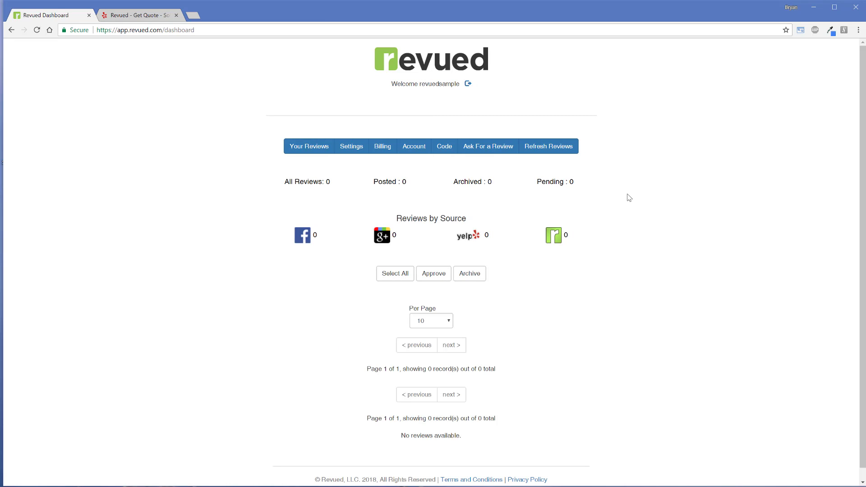
{"action": "left_click", "coordinate": [551, 148]}
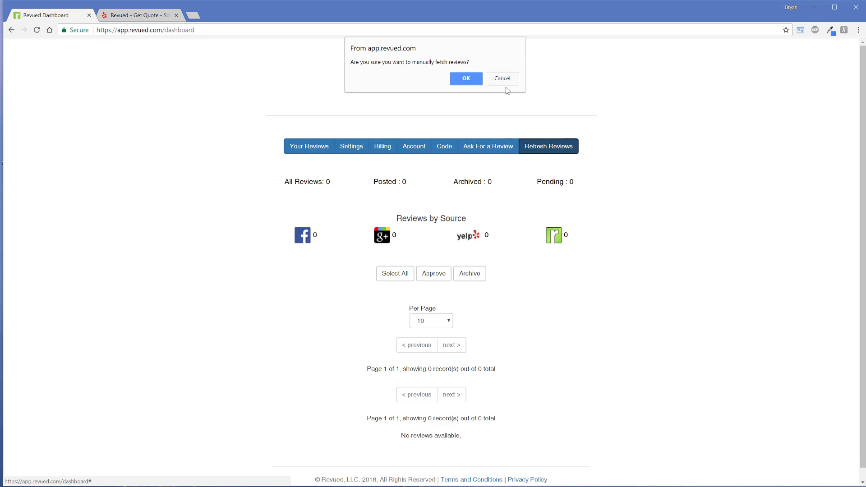
{"action": "left_click", "coordinate": [462, 78]}
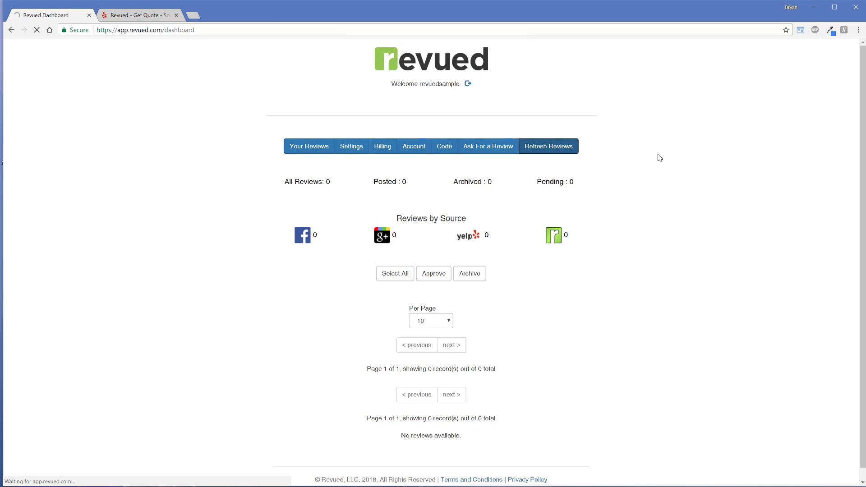